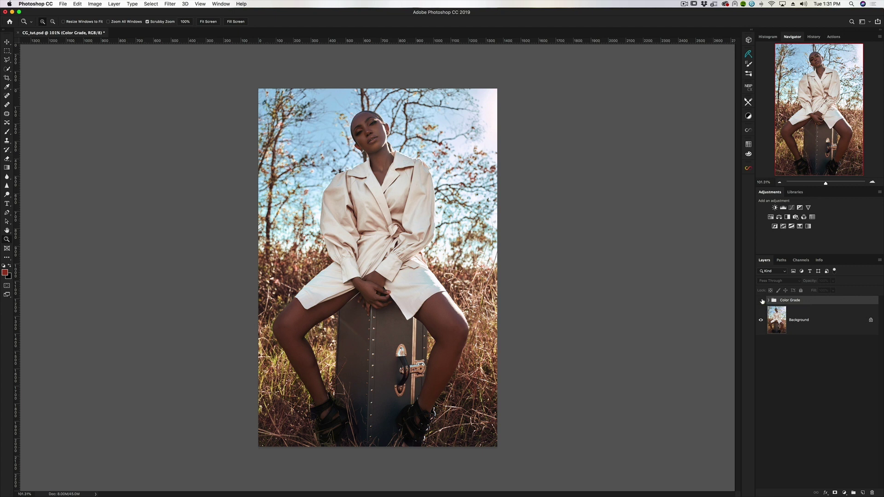
# Show the Color Grade layer group, look through its adjustment layers, and delete the whole group
pyautogui.click(761, 300)
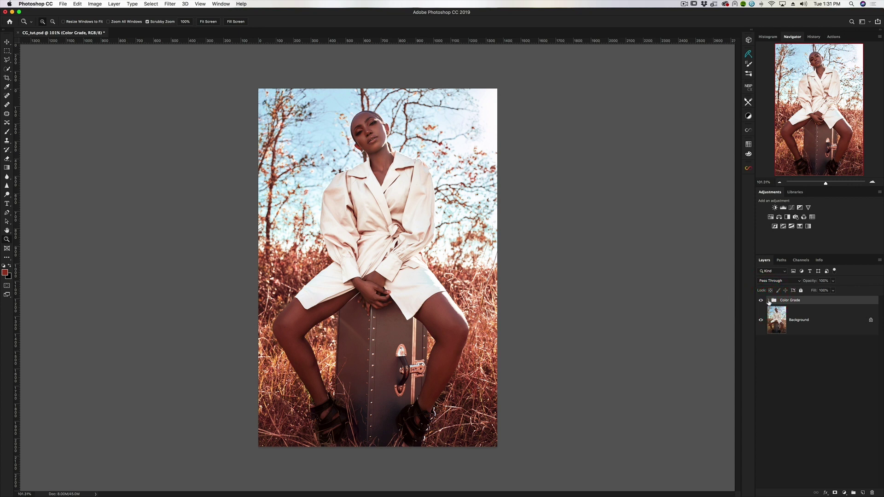
pyautogui.click(768, 300)
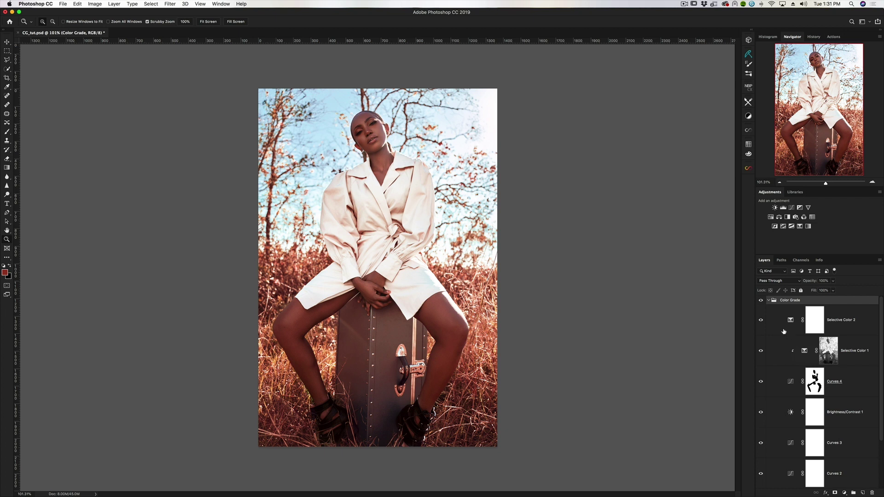
pyautogui.click(768, 301)
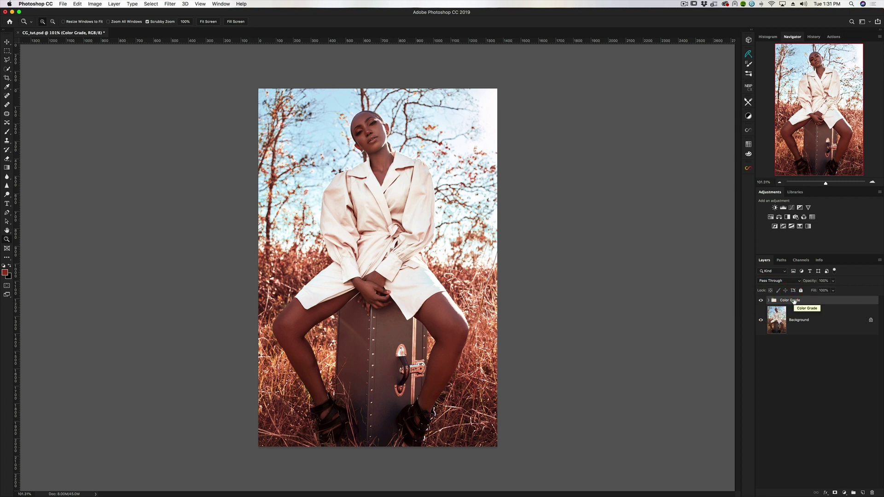
pyautogui.press('BackSpace')
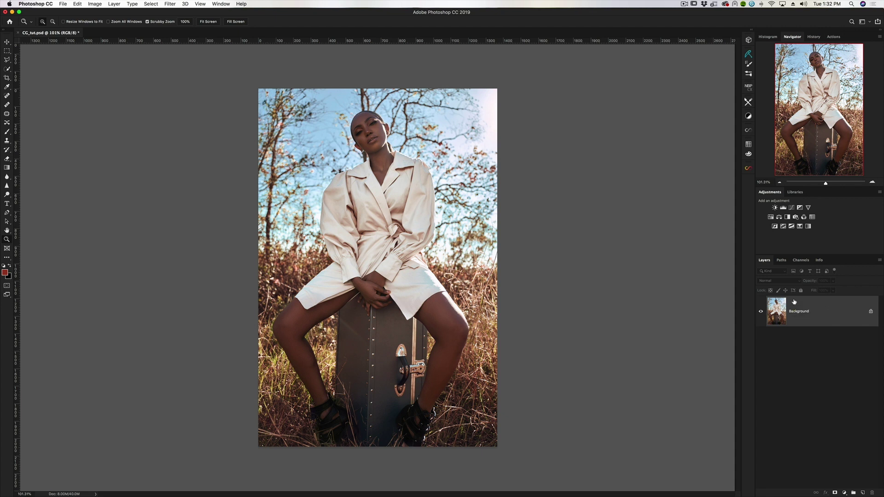
# Add a Curves adjustment layer, move the Green channel's black point to input 10, output 0, and compare the image with and without it
pyautogui.click(844, 493)
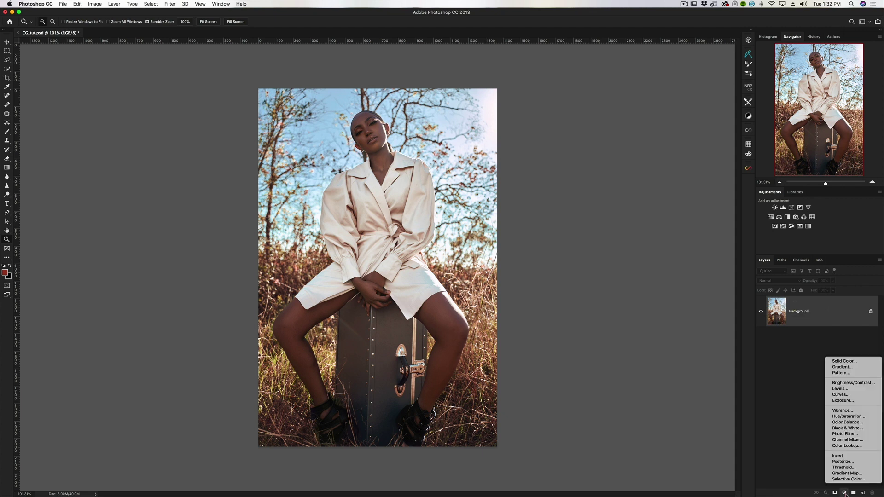
pyautogui.click(847, 394)
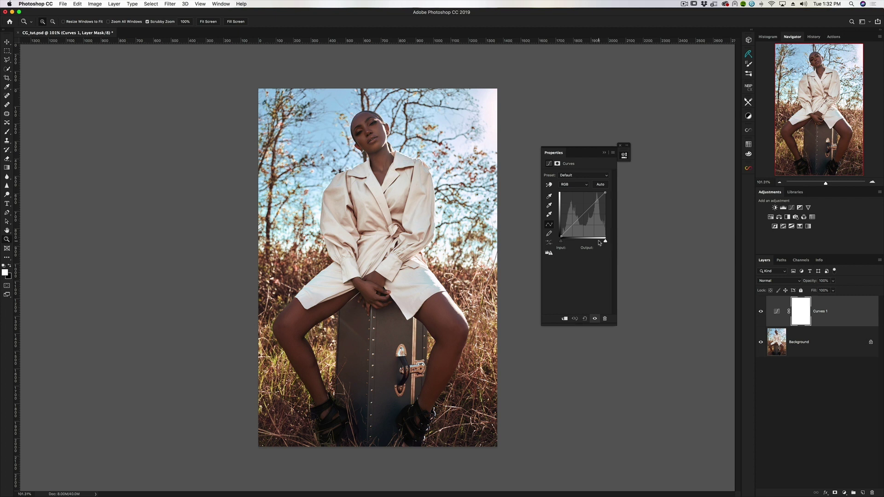
pyautogui.click(571, 186)
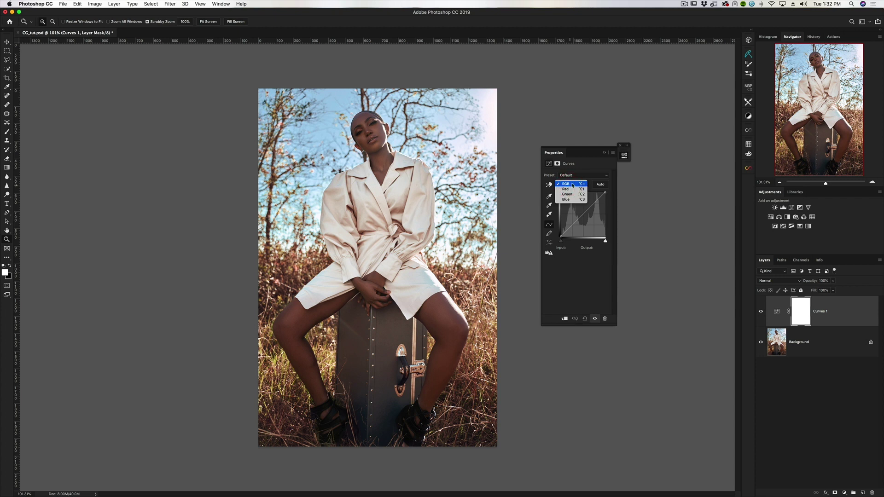
pyautogui.click(572, 195)
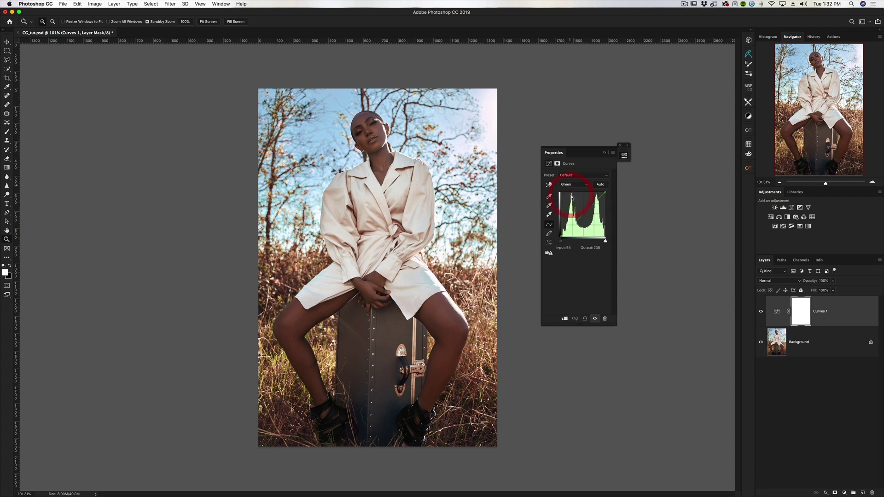
pyautogui.moveTo(561, 238); pyautogui.dragTo(562, 237)
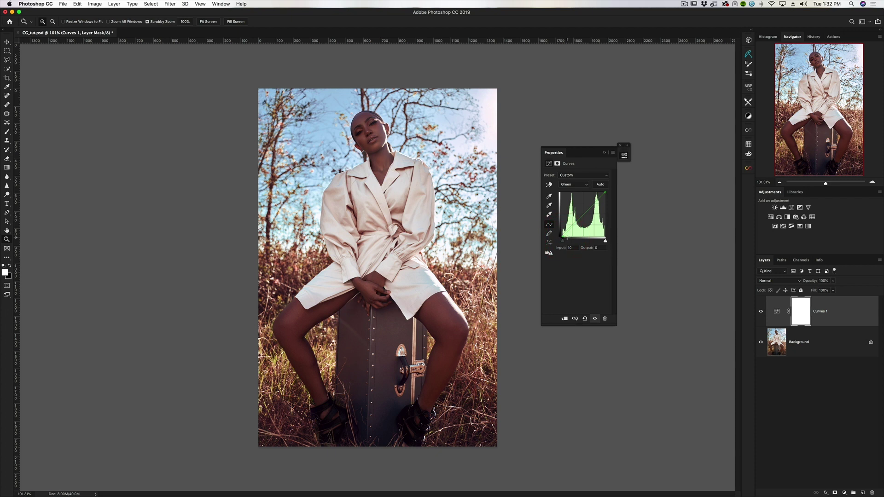
pyautogui.click(761, 312)
pyautogui.click(761, 311)
pyautogui.click(760, 312)
pyautogui.click(761, 311)
# Move the Blue channel's black point to input 16, output 0 in the same Curves layer and compare before and after
pyautogui.click(578, 185)
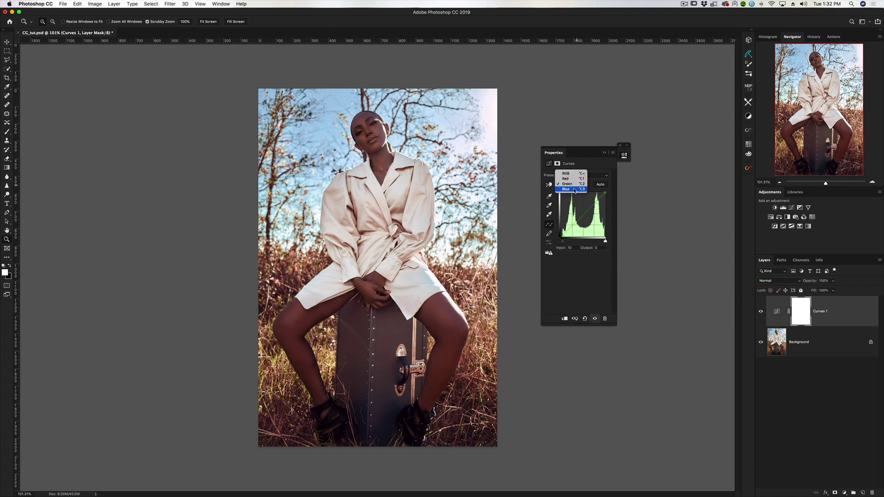
pyautogui.click(576, 189)
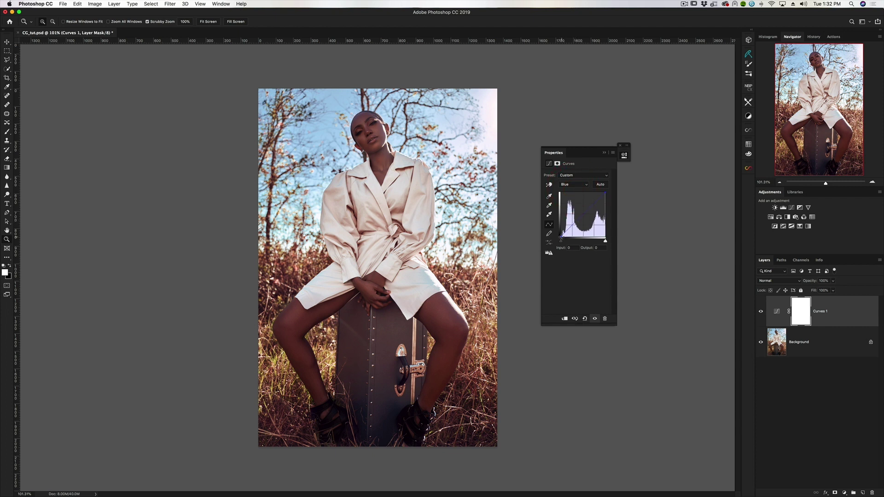
pyautogui.moveTo(560, 237); pyautogui.dragTo(564, 237)
pyautogui.click(761, 311)
pyautogui.click(761, 311)
pyautogui.click(761, 312)
pyautogui.click(761, 312)
pyautogui.click(761, 313)
pyautogui.click(761, 313)
pyautogui.click(761, 312)
pyautogui.click(761, 312)
pyautogui.click(761, 313)
pyautogui.click(761, 312)
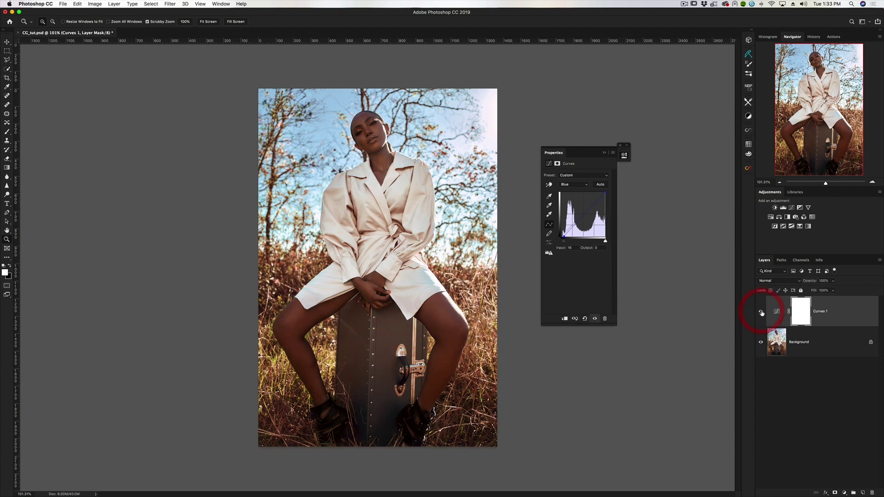
# Add a second Curves layer, raise the RGB midtones from input 116 to output 136, and compare before and after
pyautogui.click(843, 492)
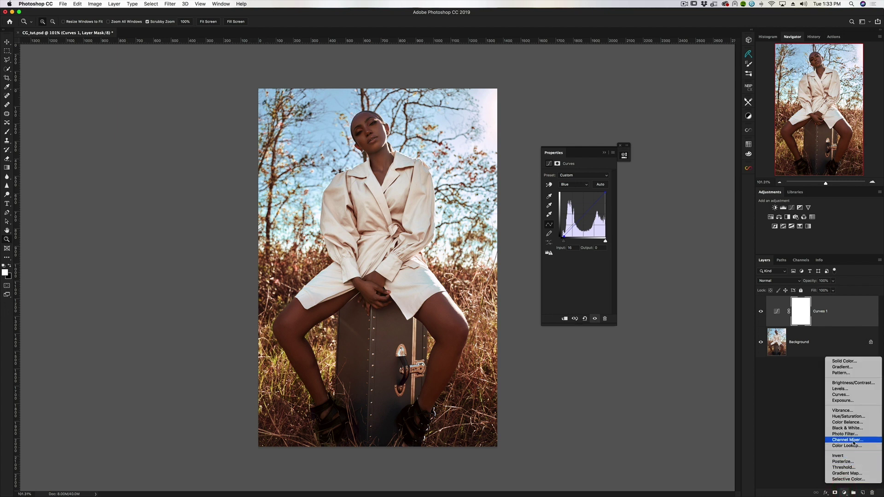
pyautogui.click(851, 395)
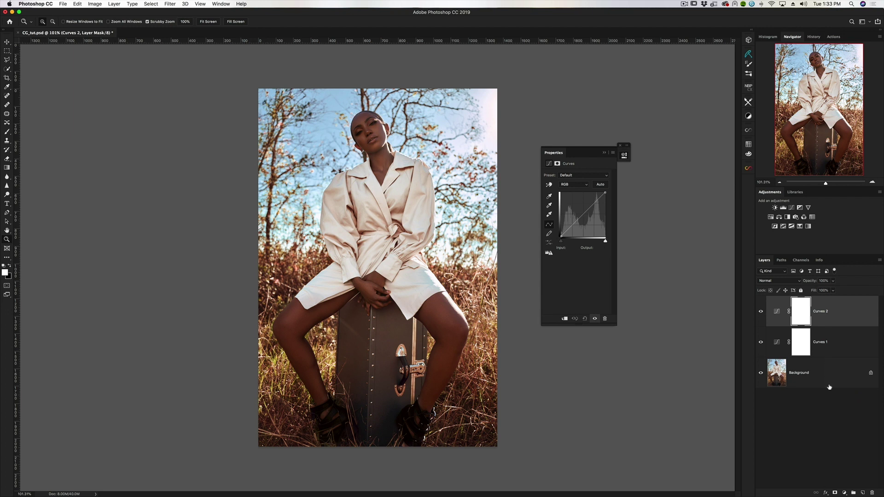
pyautogui.click(583, 213)
pyautogui.moveTo(582, 215); pyautogui.dragTo(581, 212)
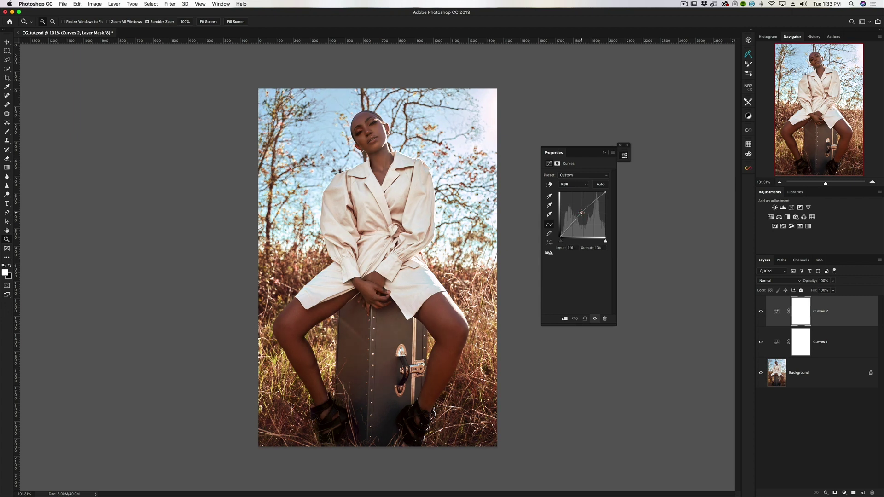
pyautogui.click(761, 312)
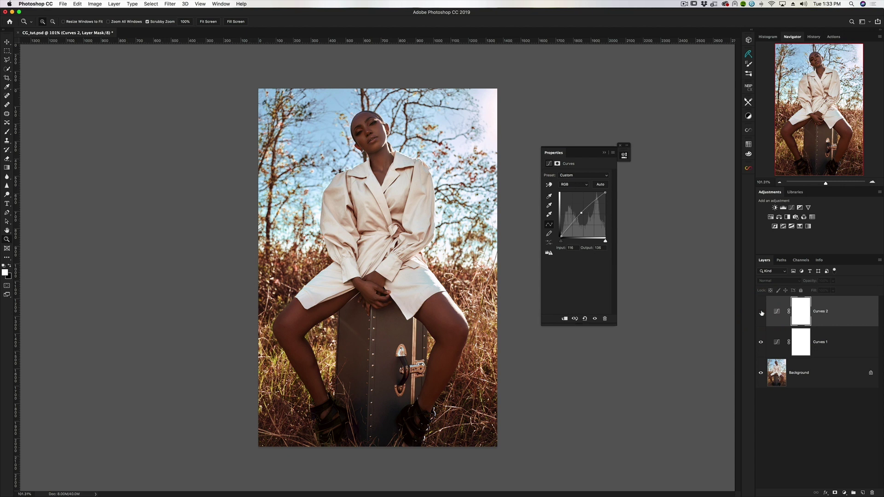
pyautogui.click(761, 313)
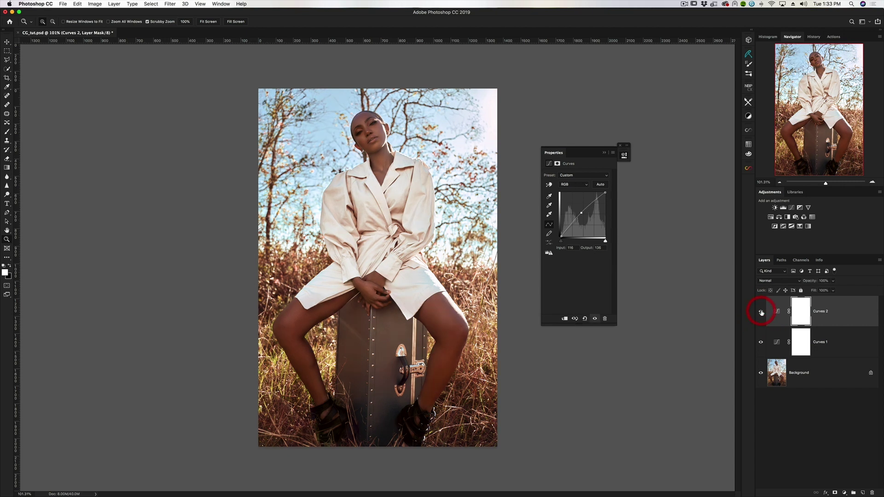
pyautogui.click(760, 313)
pyautogui.click(761, 312)
pyautogui.click(761, 313)
pyautogui.click(761, 313)
# Add a third Curves adjustment layer using the Increase Contrast (RGB) preset
pyautogui.click(844, 493)
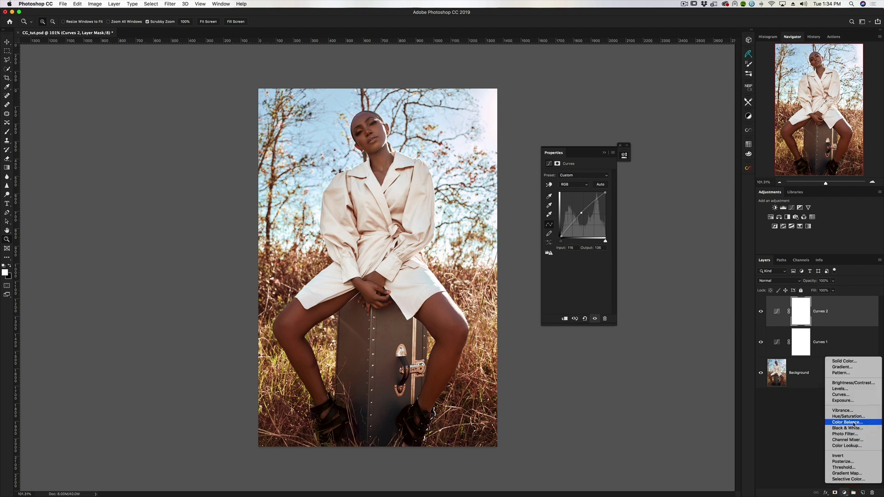
pyautogui.click(848, 395)
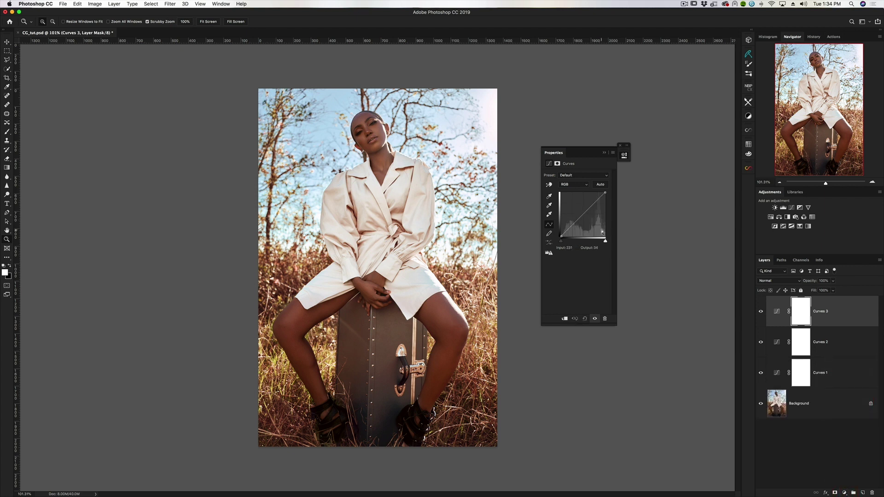
pyautogui.click(570, 177)
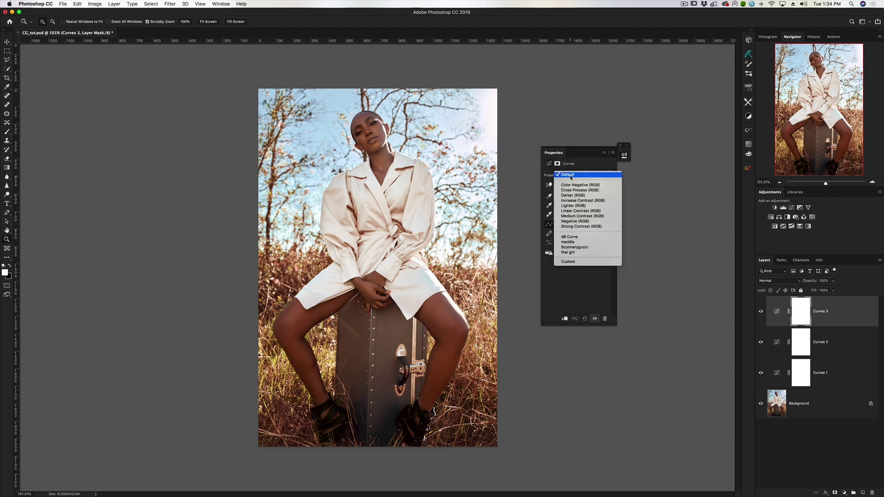
pyautogui.click(582, 201)
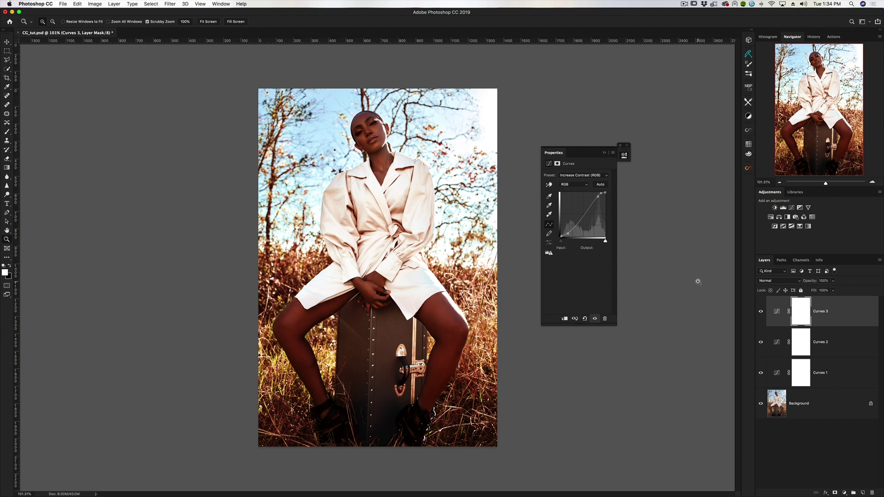
# Reduce the opacity of the contrast Curves layer to 24%
pyautogui.click(824, 280)
pyautogui.write('25')
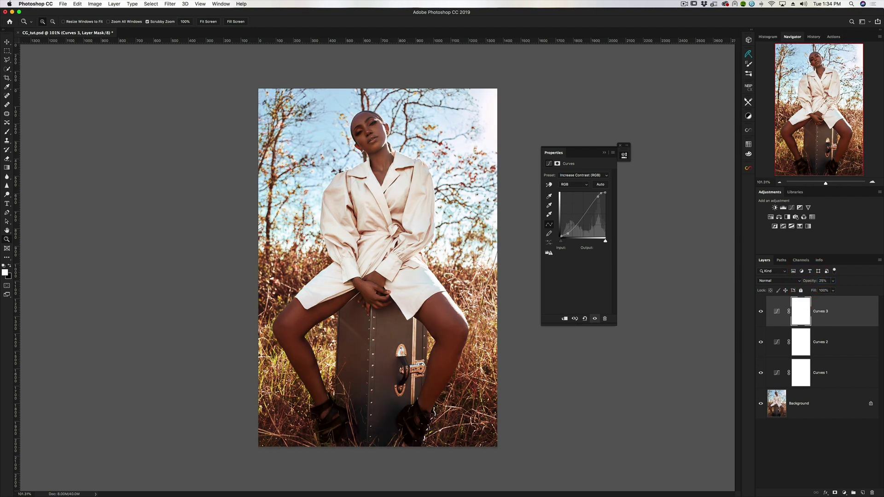
pyautogui.click(815, 282)
pyautogui.write('40')
pyautogui.moveTo(815, 282); pyautogui.dragTo(807, 283)
# Add a Brightness/Contrast adjustment layer with brightness 9 and contrast 1, and compare the full grade with the original Background
pyautogui.click(844, 492)
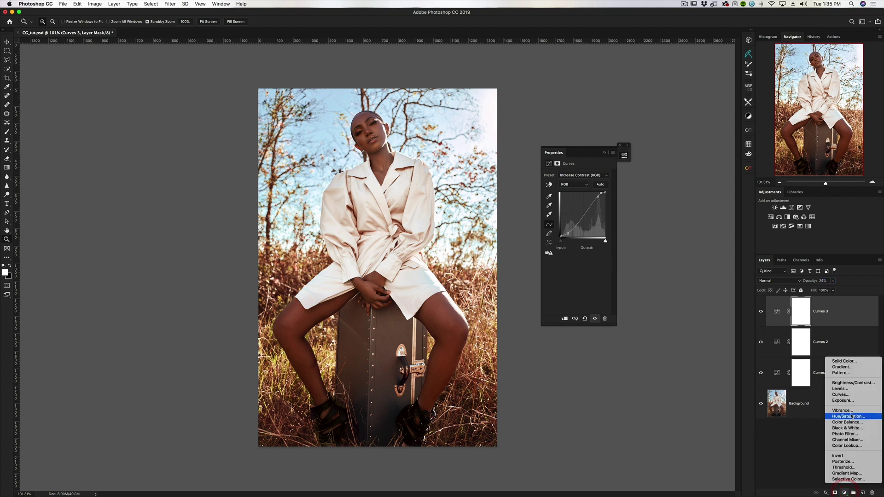
pyautogui.click(852, 383)
pyautogui.moveTo(575, 194); pyautogui.dragTo(577, 195)
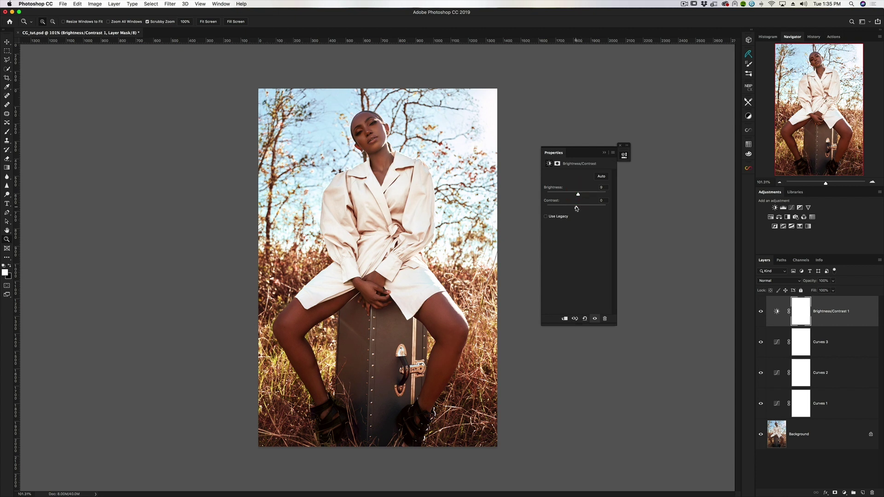
pyautogui.moveTo(577, 208); pyautogui.dragTo(577, 209)
pyautogui.press('alt')
pyautogui.keyDown('alt'); pyautogui.click(760, 434); pyautogui.keyUp('alt')
pyautogui.keyDown('alt'); pyautogui.click(761, 435); pyautogui.keyUp('alt')
pyautogui.keyDown('alt'); pyautogui.click(760, 435); pyautogui.keyUp('alt')
pyautogui.keyDown('alt'); pyautogui.click(760, 435); pyautogui.keyUp('alt')
pyautogui.keyDown('alt'); pyautogui.click(760, 435); pyautogui.keyUp('alt')
# Run the Luminosity Masks action, review the mask channels it generates, and return to the layer list
pyautogui.click(833, 37)
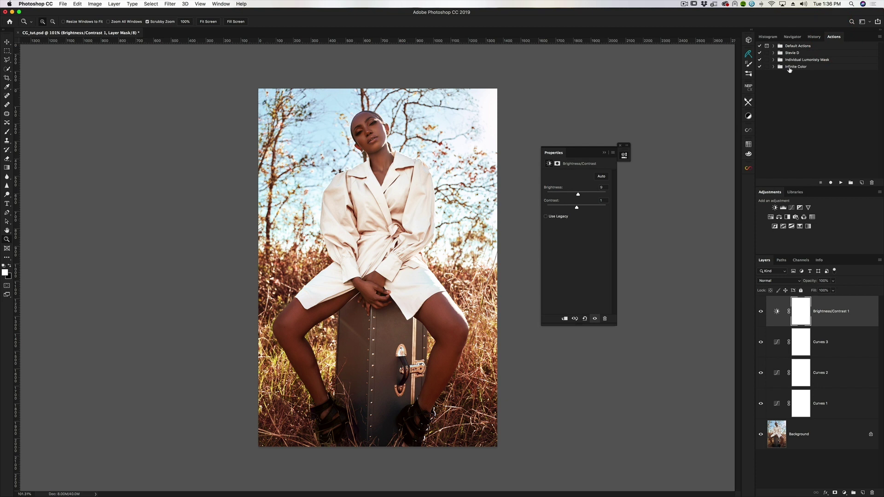
pyautogui.click(774, 53)
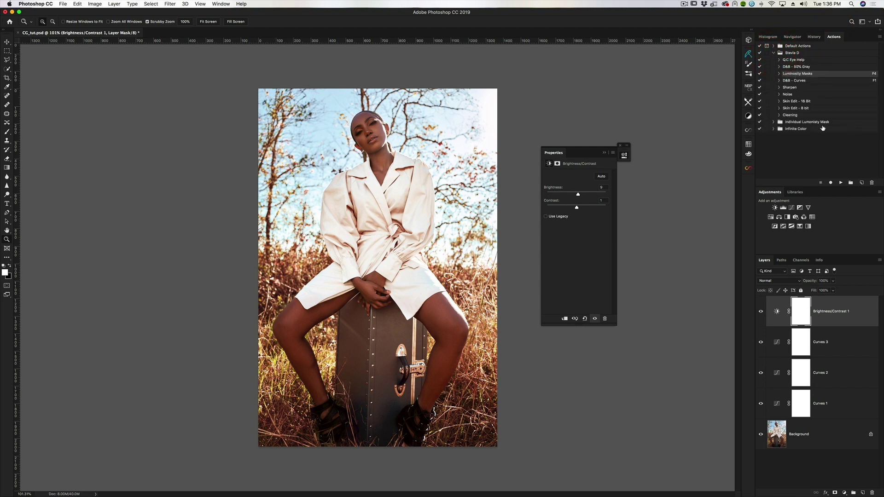
pyautogui.click(839, 183)
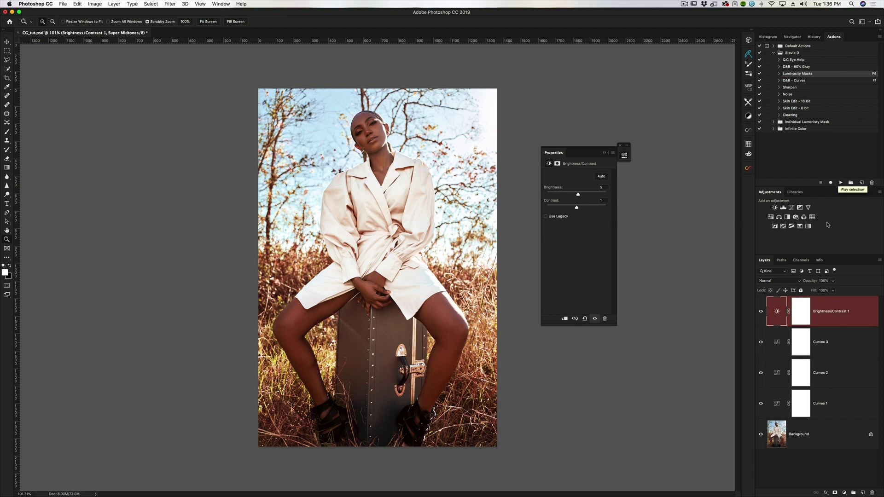
pyautogui.click(801, 259)
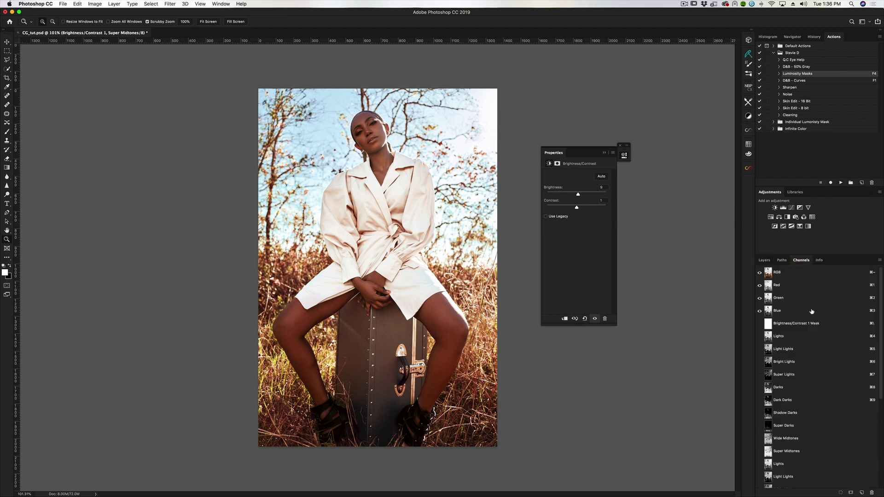
pyautogui.scroll(-6, 815, 337)
pyautogui.scroll(6, 815, 337)
pyautogui.click(765, 261)
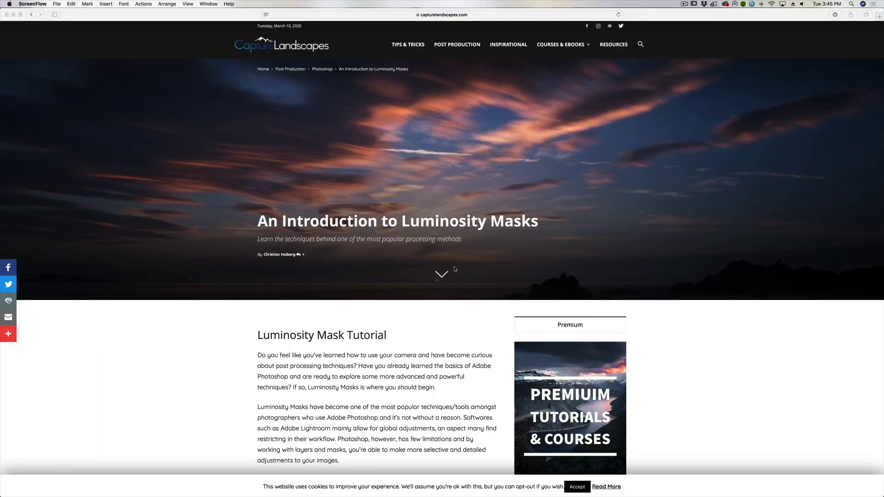
# Skim the capturelandscapes.com article on luminosity masks for how the masks are created and used
pyautogui.scroll(-5, 452, 269)
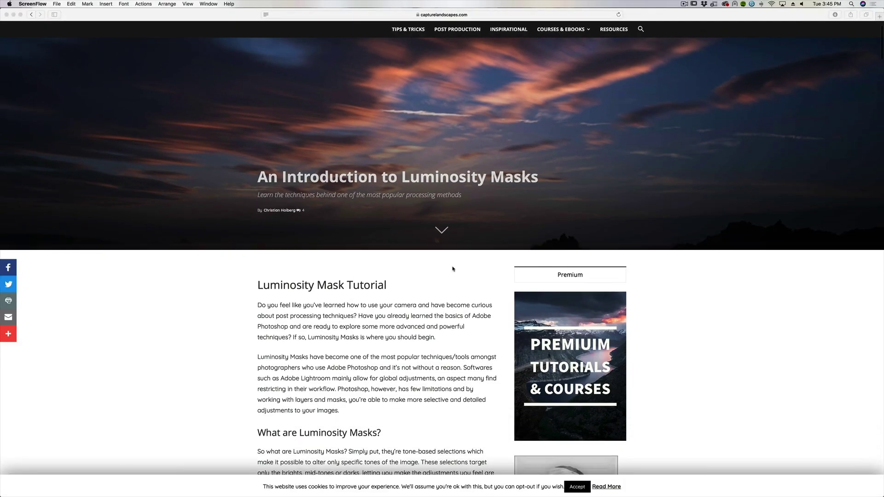
pyautogui.scroll(-10, 452, 269)
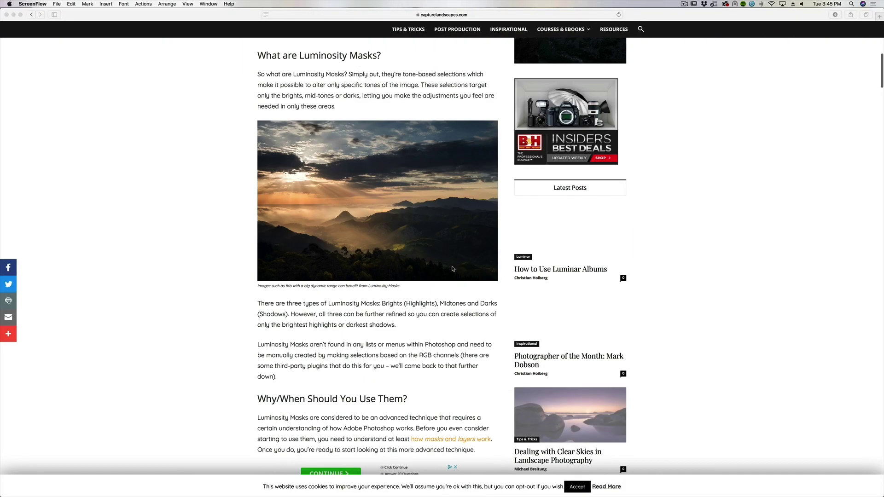
pyautogui.scroll(-10, 452, 269)
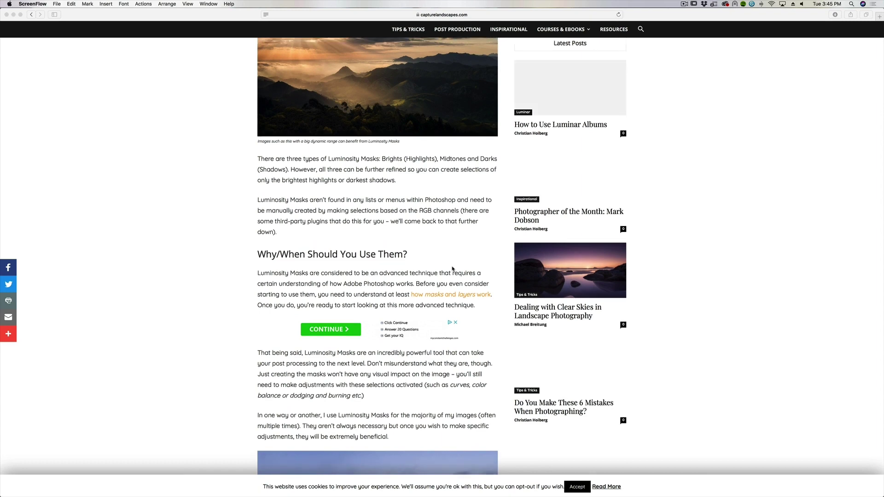
pyautogui.scroll(-15, 452, 269)
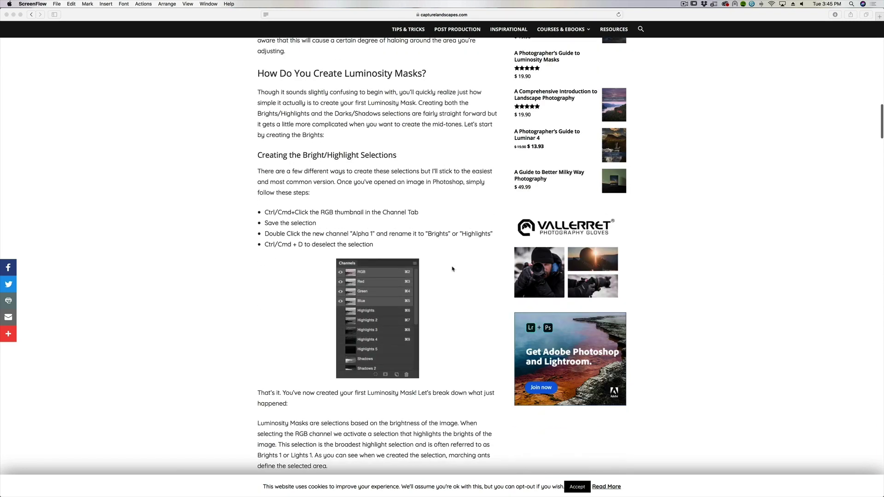
pyautogui.scroll(-20, 844, 350)
pyautogui.scroll(15, 844, 349)
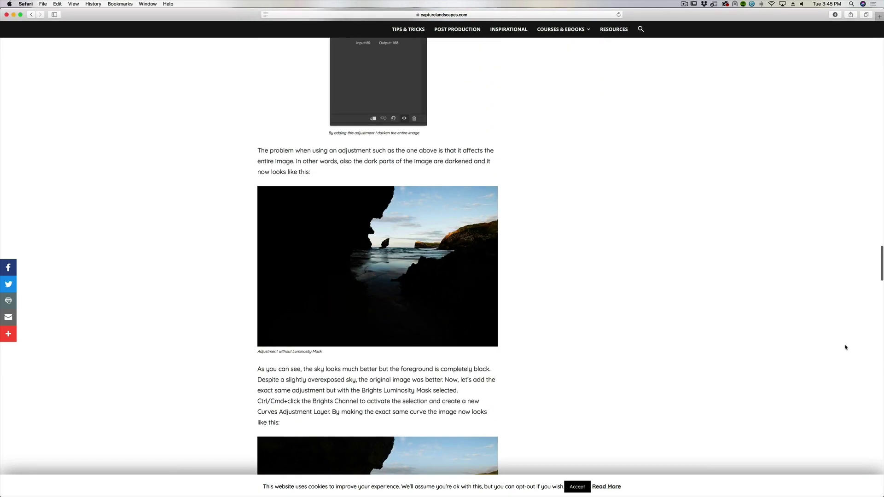
pyautogui.scroll(15, 843, 349)
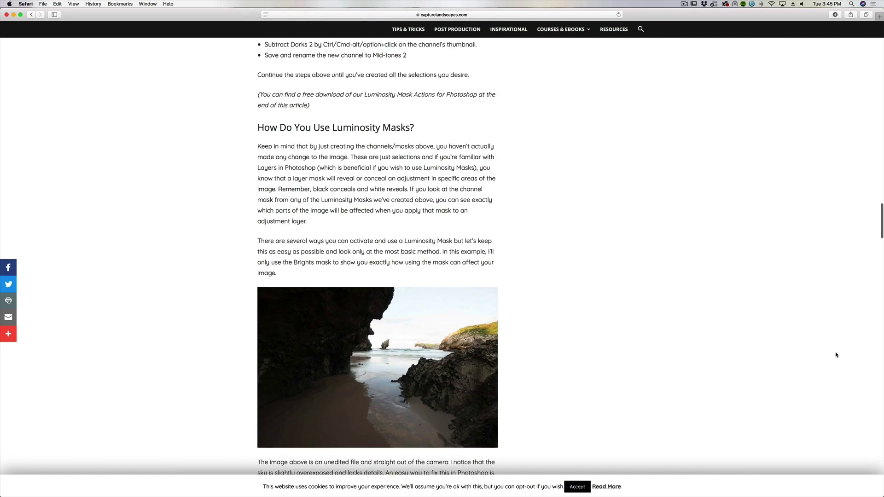
# Skim the article's section on how luminosity masks are used
pyautogui.scroll(10, 839, 304)
pyautogui.scroll(-20, 817, 304)
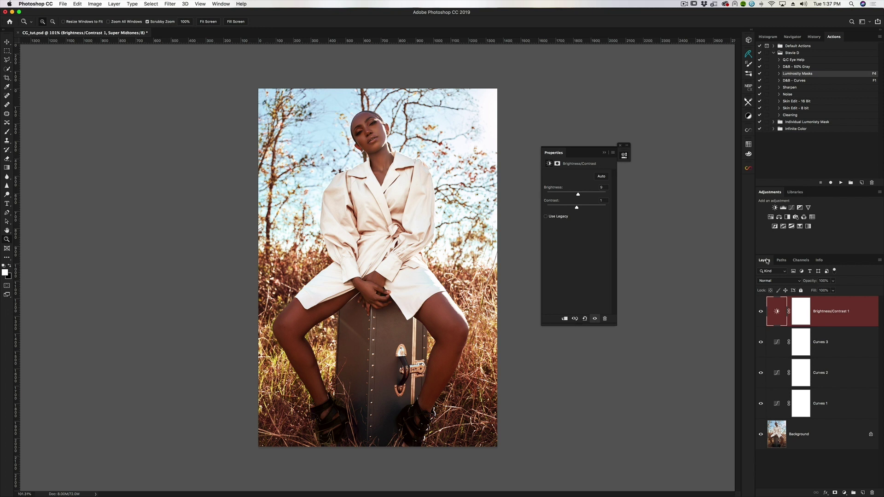
# Load the Lights channel as a selection and add a Selective Color adjustment layer masked by it
pyautogui.click(806, 263)
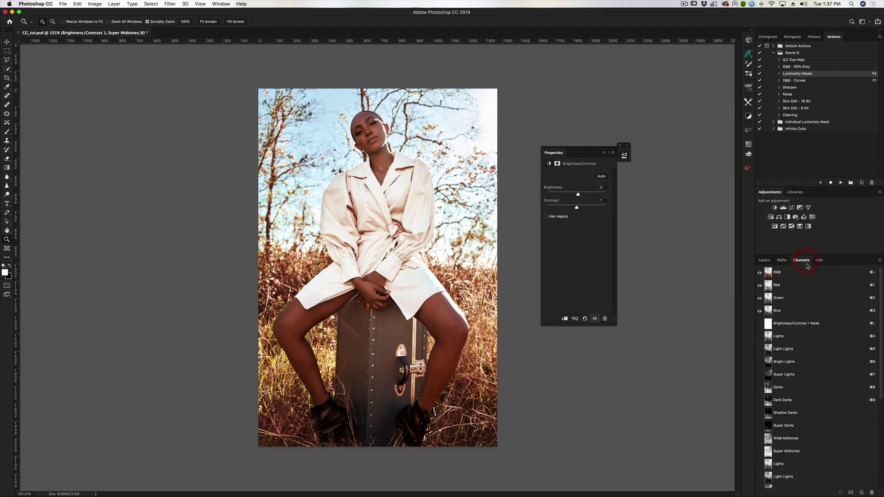
pyautogui.keyDown('super'); pyautogui.click(768, 337); pyautogui.keyUp('super')
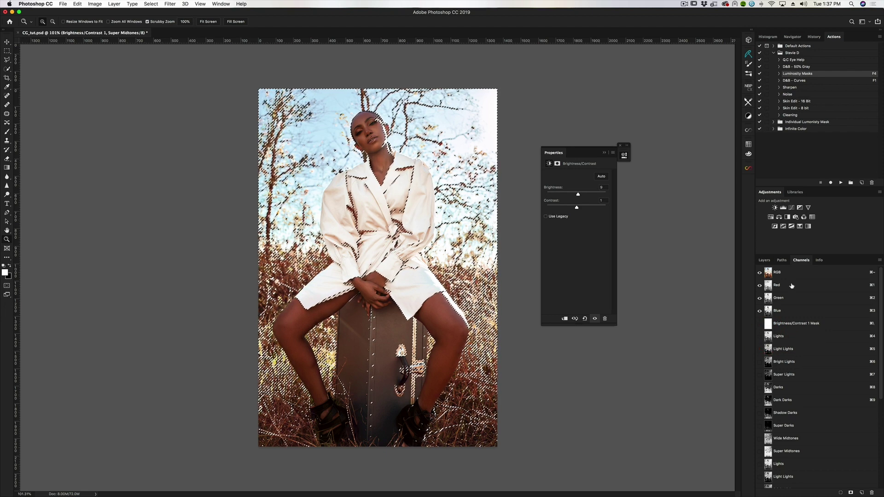
pyautogui.click(764, 260)
pyautogui.click(843, 492)
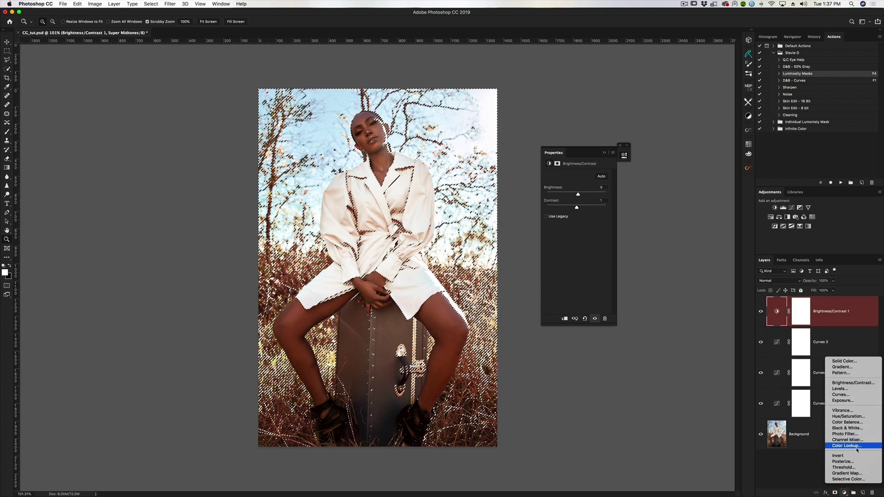
pyautogui.click(859, 479)
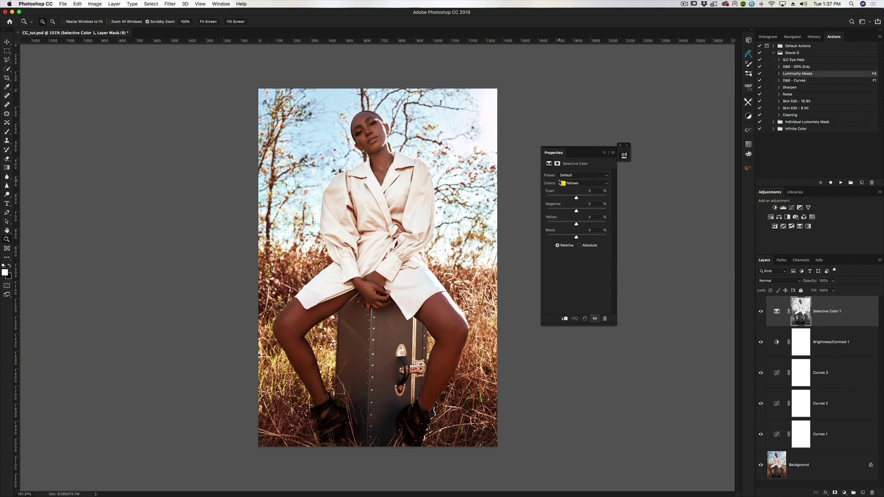
# Set the Selective Color Yellows to Cyan -100, Magenta +76, Yellow +79 and Black +98, and compare the image with the layer hidden
pyautogui.moveTo(576, 198); pyautogui.dragTo(591, 211)
pyautogui.moveTo(591, 211); pyautogui.dragTo(597, 212)
pyautogui.moveTo(576, 224); pyautogui.dragTo(600, 225)
pyautogui.moveTo(576, 239); pyautogui.dragTo(599, 238)
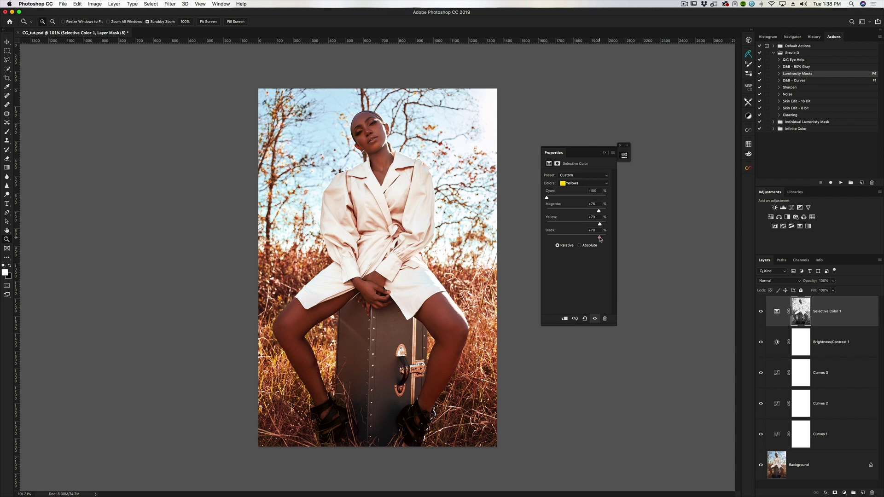
pyautogui.moveTo(600, 239); pyautogui.dragTo(601, 239)
pyautogui.moveTo(603, 238); pyautogui.dragTo(604, 238)
pyautogui.moveTo(605, 239); pyautogui.dragTo(606, 239)
pyautogui.click(761, 312)
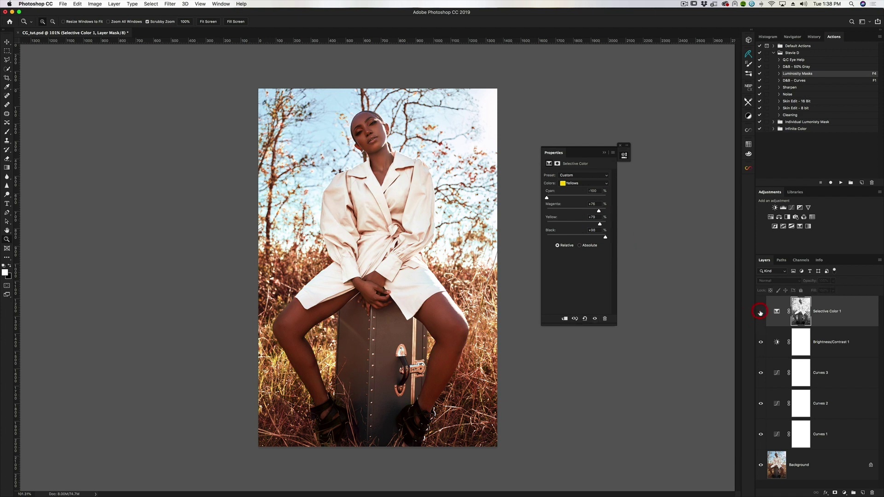
pyautogui.click(760, 312)
pyautogui.click(760, 312)
pyautogui.click(760, 312)
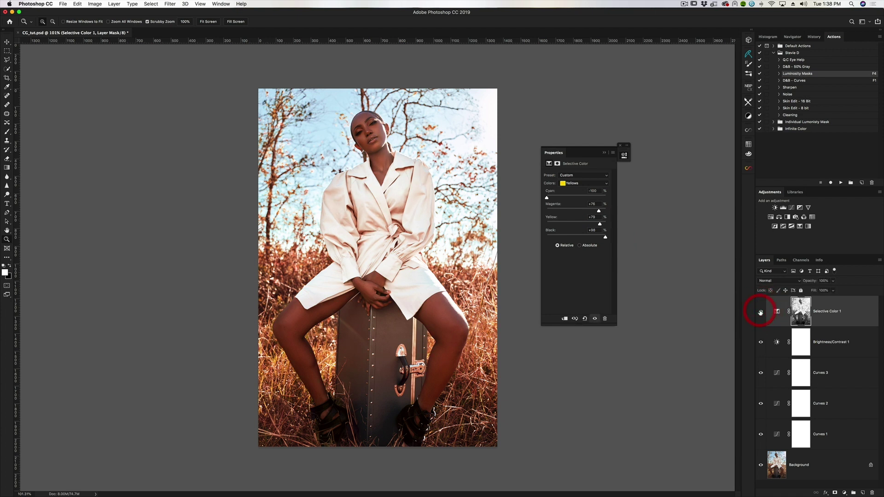
# Set the Black amount of the Cyans to +100 in the Selective Color layer
pyautogui.click(566, 185)
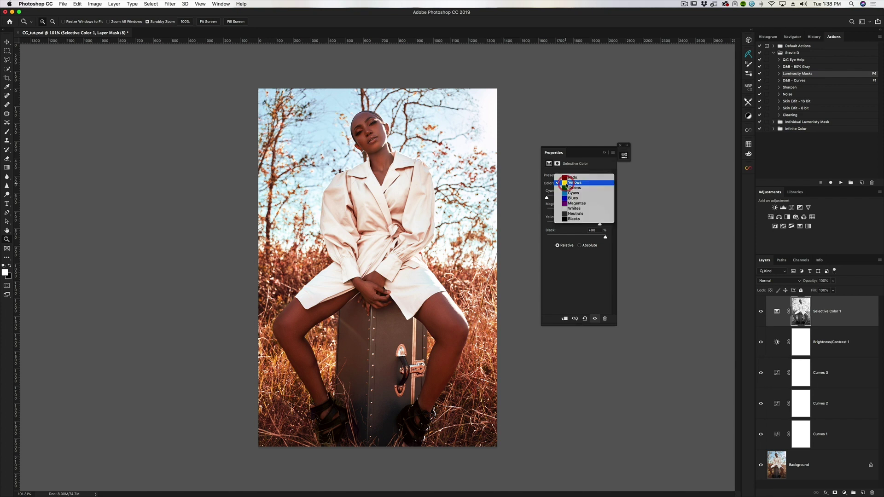
pyautogui.click(573, 195)
pyautogui.moveTo(575, 236); pyautogui.dragTo(536, 237)
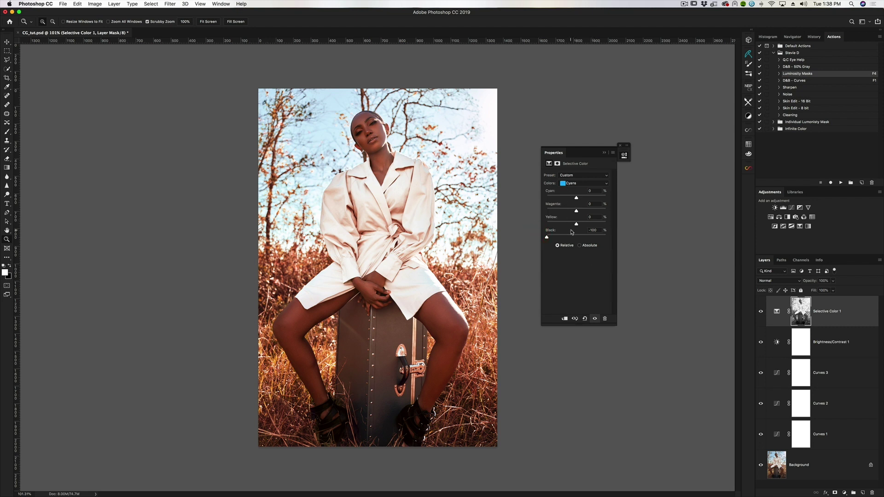
pyautogui.moveTo(547, 237); pyautogui.dragTo(618, 241)
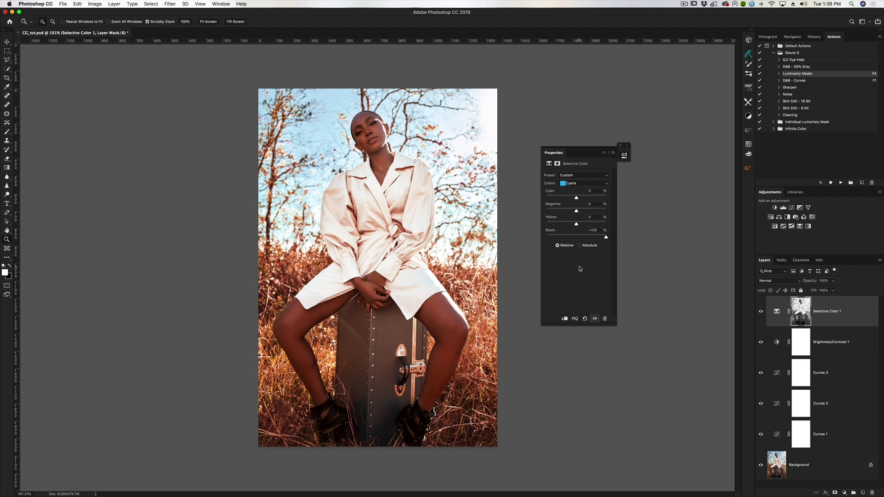
# Set the Selective Color Blacks to Cyan -100, Magenta +94, Yellow +79 and Black -60
pyautogui.click(567, 184)
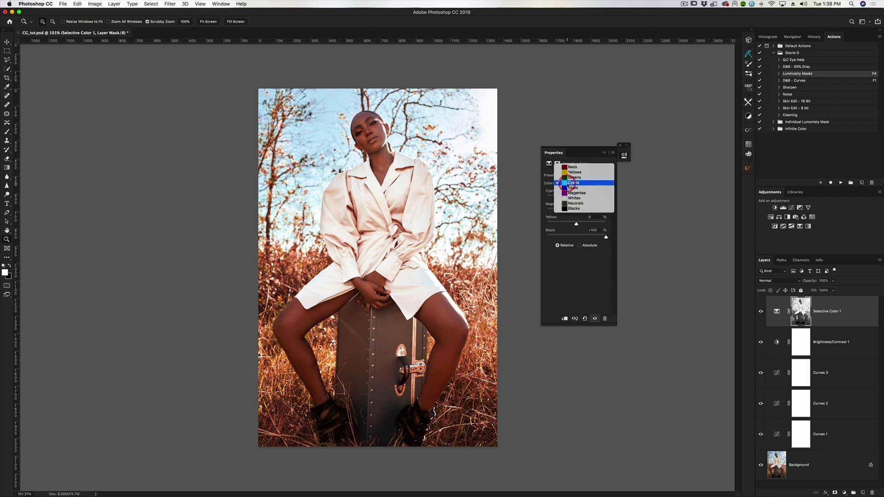
pyautogui.click(572, 210)
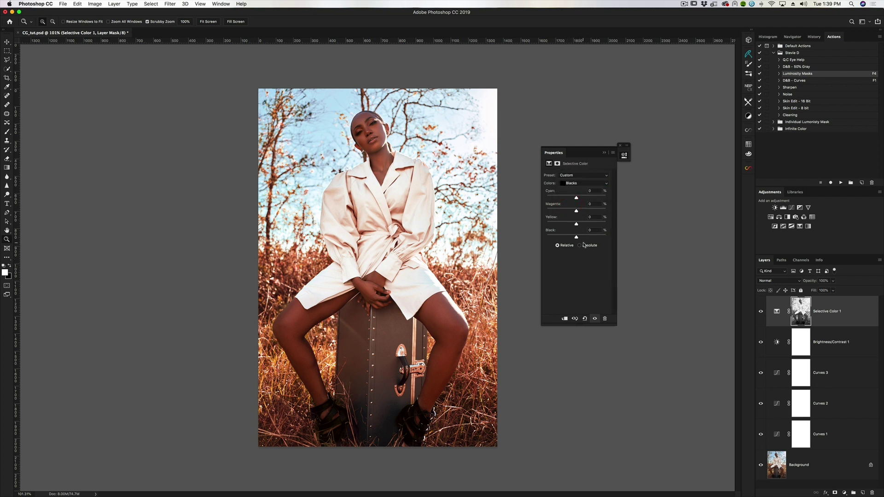
pyautogui.moveTo(576, 197); pyautogui.dragTo(604, 212)
pyautogui.moveTo(576, 224); pyautogui.dragTo(599, 225)
pyautogui.moveTo(576, 237); pyautogui.dragTo(559, 238)
# Add a Curves adjustment layer, place it directly beneath the Selective Color layer, and clip the Selective Color layer to it
pyautogui.click(843, 494)
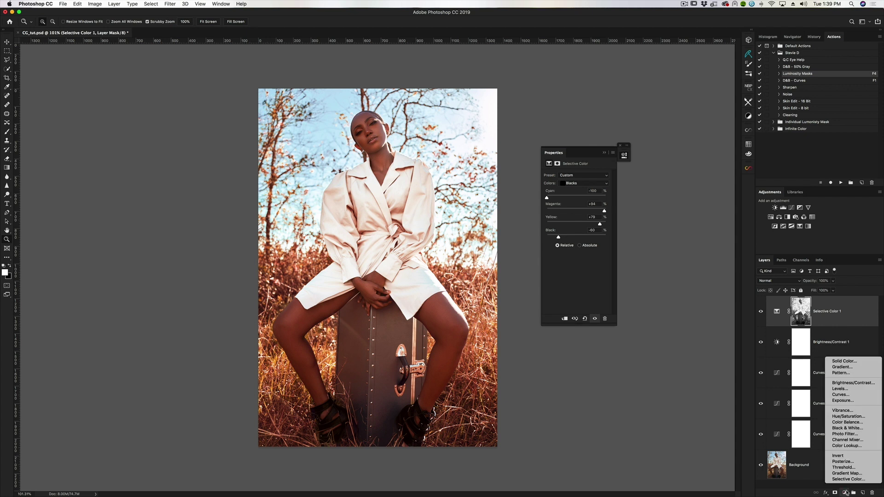
pyautogui.click(852, 397)
pyautogui.moveTo(827, 314); pyautogui.dragTo(826, 354)
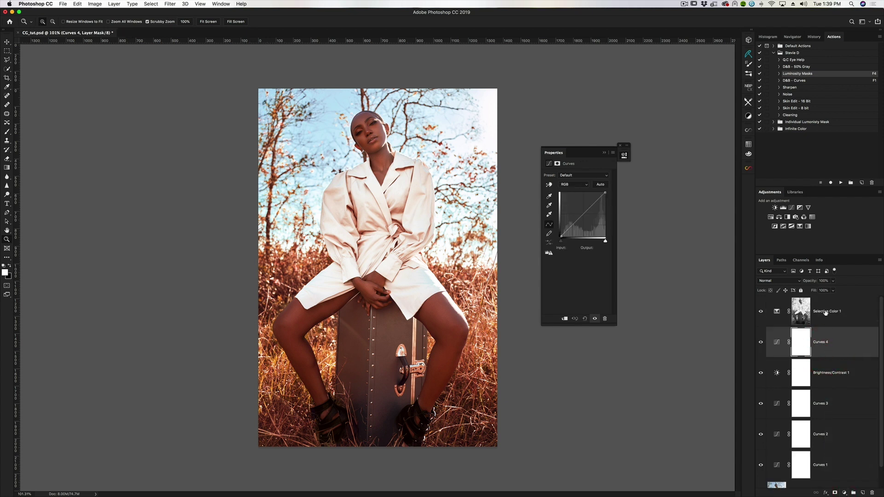
pyautogui.click(801, 311)
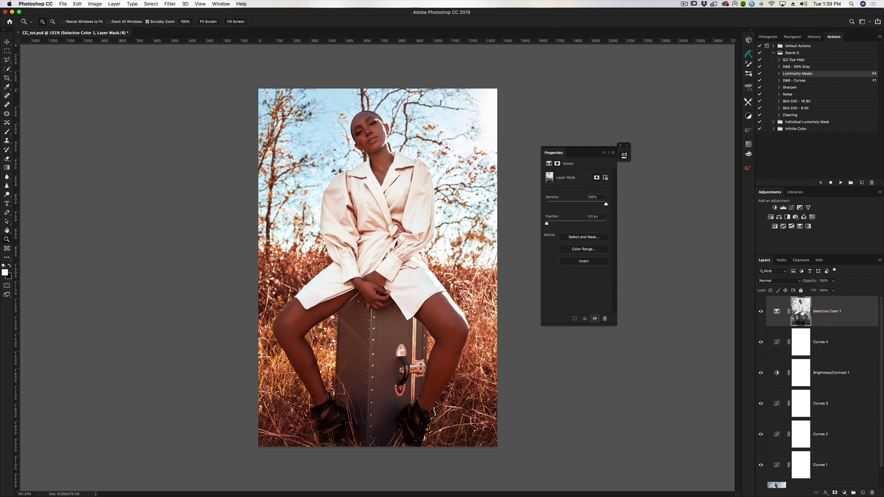
pyautogui.moveTo(801, 311); pyautogui.dragTo(799, 327)
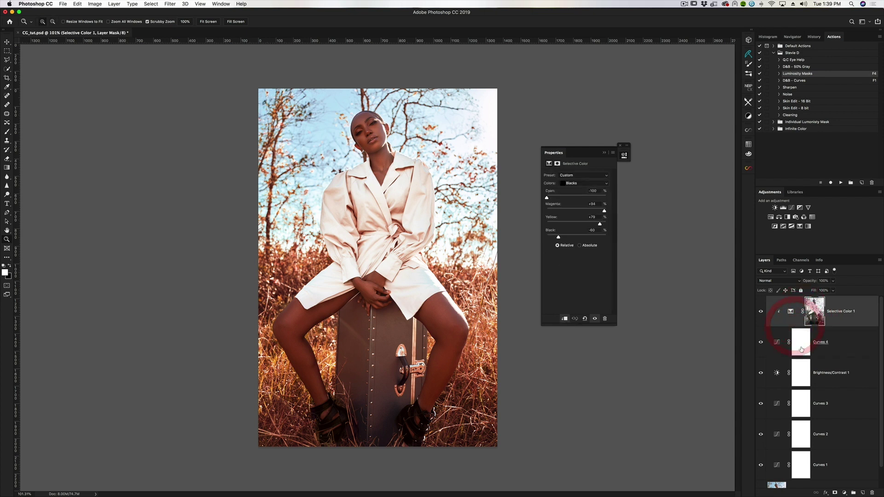
# Paint black with the Brush on the new Curves layer's mask over the model's face, neck, hands and legs
pyautogui.click(800, 342)
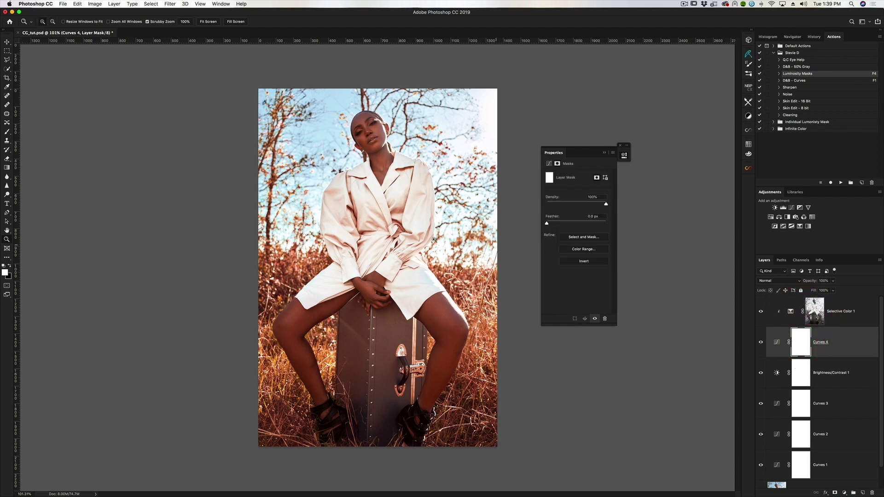
pyautogui.press('b')
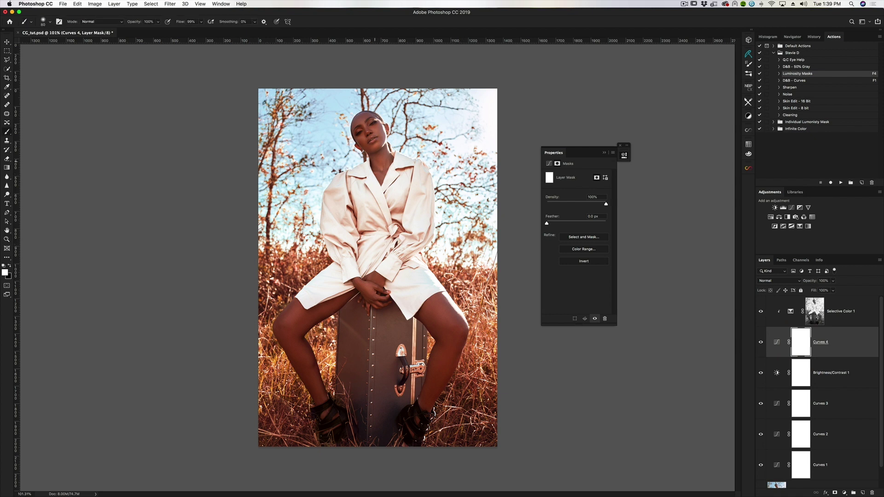
pyautogui.press('x')
pyautogui.moveTo(386, 152); pyautogui.dragTo(367, 138)
pyautogui.moveTo(386, 166); pyautogui.dragTo(386, 164)
pyautogui.moveTo(356, 285)
pyautogui.mouseDown()
pyautogui.moveTo(376, 273)
pyautogui.moveTo(368, 307)
pyautogui.moveTo(386, 303)
pyautogui.moveTo(382, 276)
pyautogui.moveTo(378, 287)
pyautogui.moveTo(359, 284)
pyautogui.moveTo(380, 286)
pyautogui.mouseUp()
pyautogui.moveTo(285, 316)
pyautogui.mouseDown()
pyautogui.moveTo(283, 332)
pyautogui.moveTo(341, 300)
pyautogui.moveTo(290, 340)
pyautogui.mouseUp()
pyautogui.moveTo(418, 321)
pyautogui.mouseDown()
pyautogui.moveTo(430, 327)
pyautogui.moveTo(430, 307)
pyautogui.moveTo(457, 319)
pyautogui.moveTo(428, 394)
pyautogui.moveTo(453, 354)
pyautogui.moveTo(426, 403)
pyautogui.moveTo(434, 360)
pyautogui.moveTo(419, 313)
pyautogui.moveTo(439, 306)
pyautogui.mouseUp()
pyautogui.moveTo(457, 345)
pyautogui.mouseDown()
pyautogui.moveTo(432, 396)
pyautogui.moveTo(444, 336)
pyautogui.moveTo(440, 354)
pyautogui.mouseUp()
pyautogui.click(316, 310)
pyautogui.moveTo(315, 309); pyautogui.dragTo(288, 314)
pyautogui.moveTo(320, 391)
pyautogui.mouseDown()
pyautogui.moveTo(326, 369)
pyautogui.moveTo(324, 405)
pyautogui.mouseUp()
pyautogui.moveTo(378, 151); pyautogui.dragTo(379, 156)
# Add a second Selective Color layer at the top of the stack and set the Yellow amount of its Yellows to -42
pyautogui.click(850, 313)
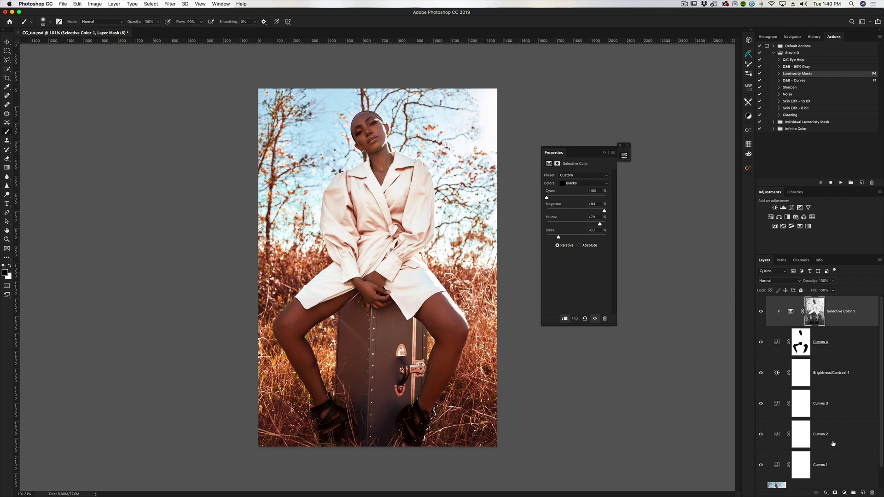
pyautogui.click(844, 493)
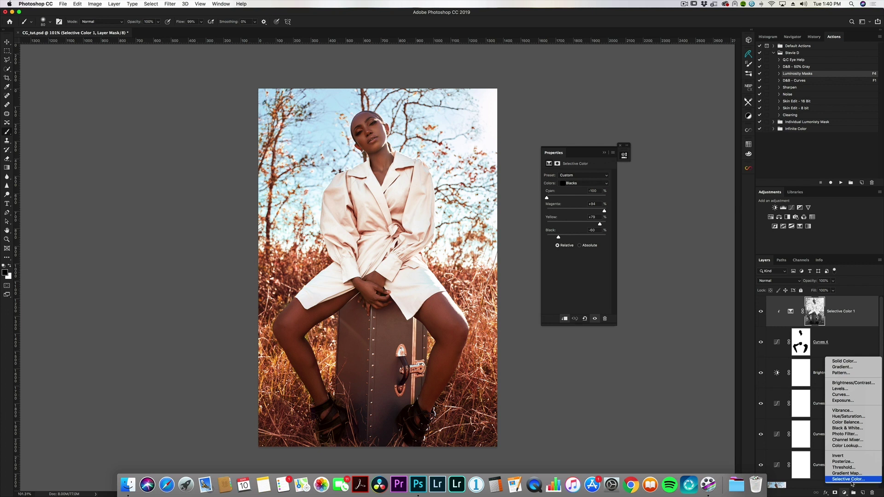
pyautogui.click(851, 479)
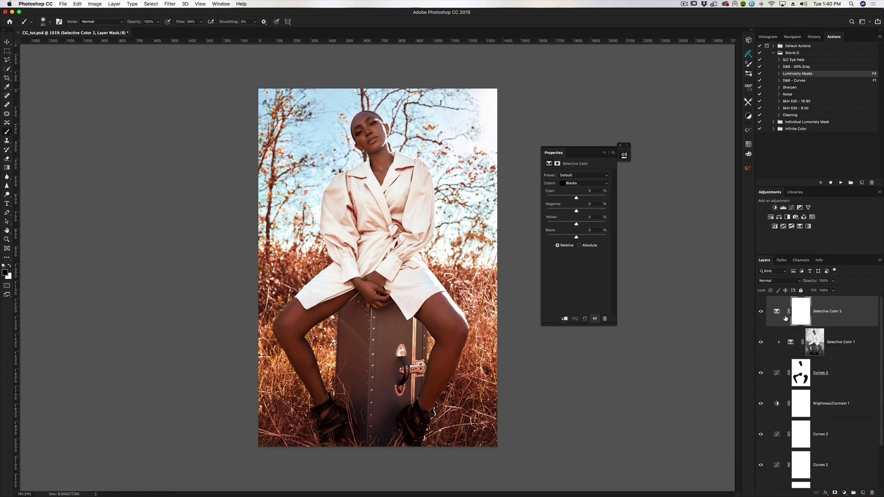
pyautogui.click(568, 184)
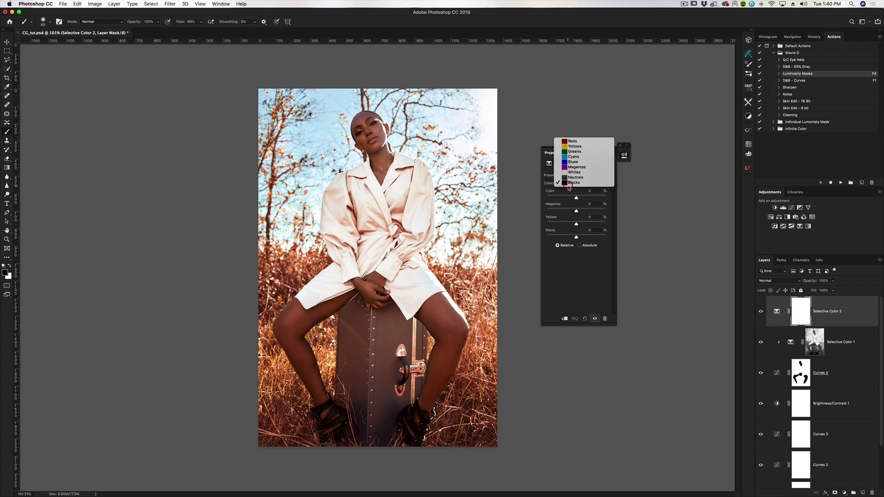
pyautogui.click(574, 146)
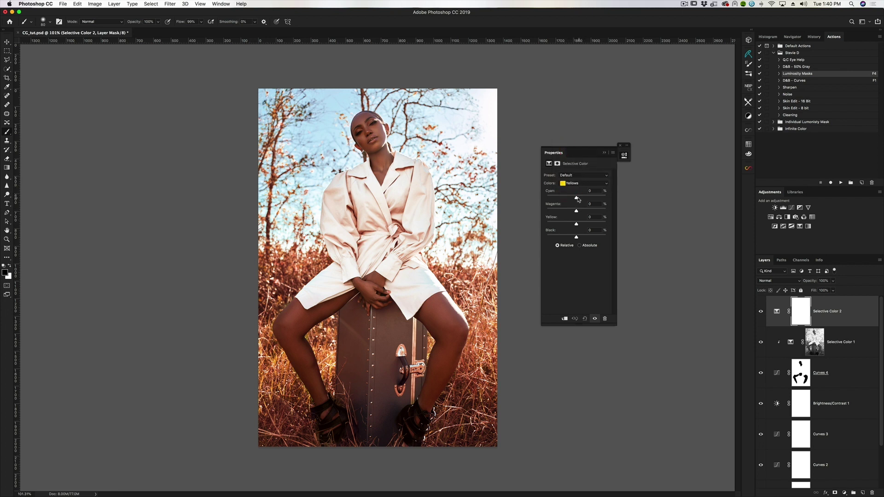
pyautogui.moveTo(576, 226); pyautogui.dragTo(565, 225)
pyautogui.moveTo(565, 225); pyautogui.dragTo(564, 225)
# Compare the full grade with the original Background, and close the adjustment properties
pyautogui.scroll(-3, 842, 413)
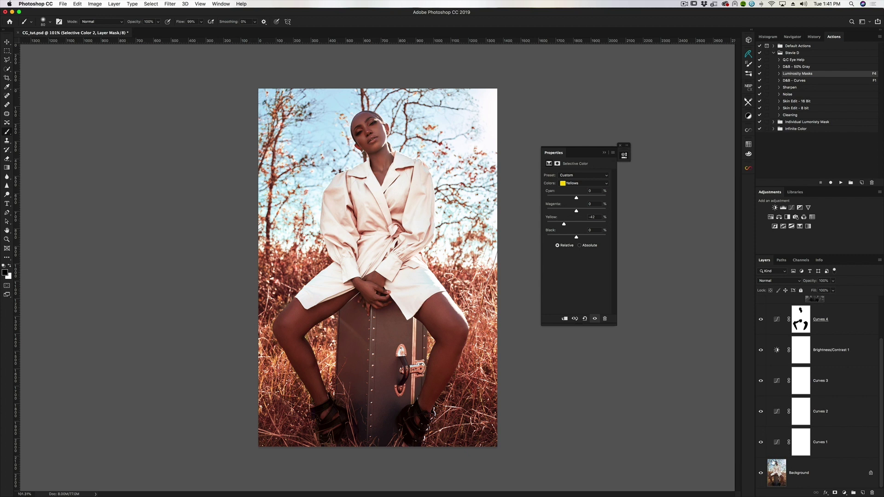
pyautogui.keyDown('alt'); pyautogui.click(761, 473); pyautogui.keyUp('alt')
pyautogui.keyDown('alt'); pyautogui.click(760, 473); pyautogui.keyUp('alt')
pyautogui.click(603, 153)
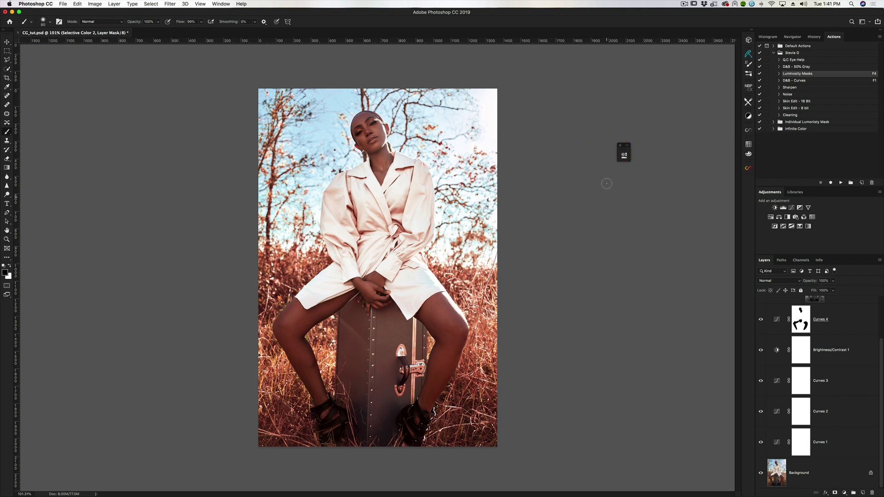
pyautogui.click(620, 146)
pyautogui.scroll(2, 771, 343)
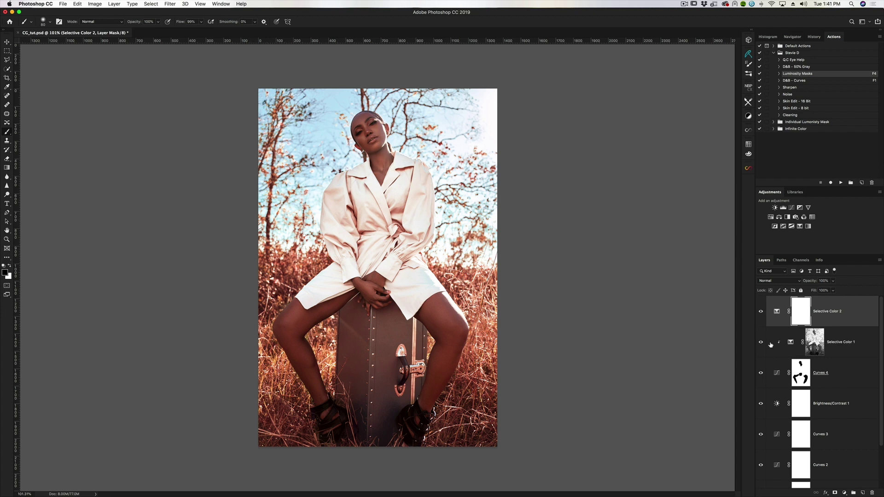